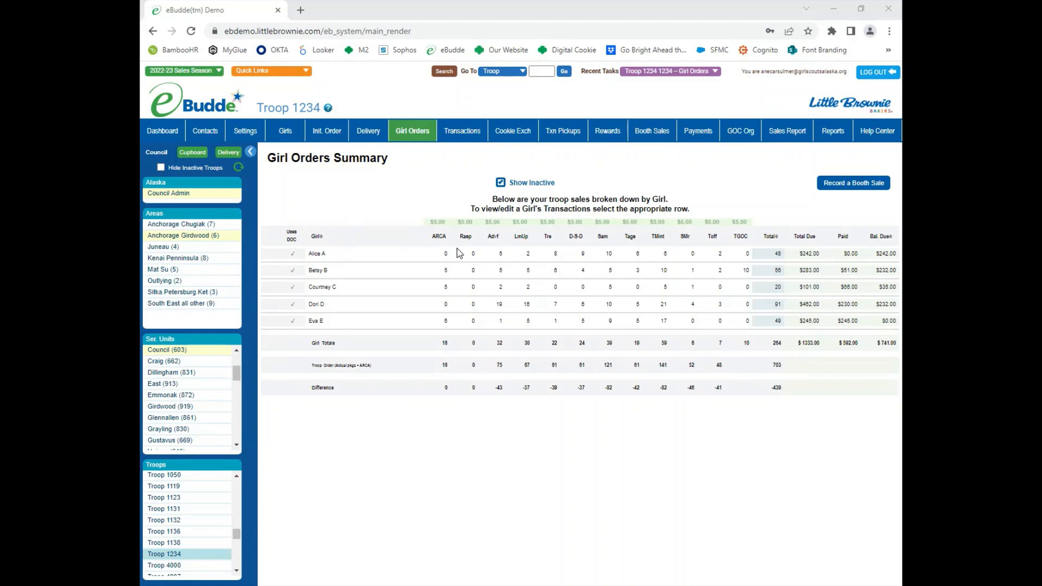
Add an order of 10 Thin Mints packages for the first girl listed, with the comment "Order on 3/9/23", and save it
left_click(333, 255)
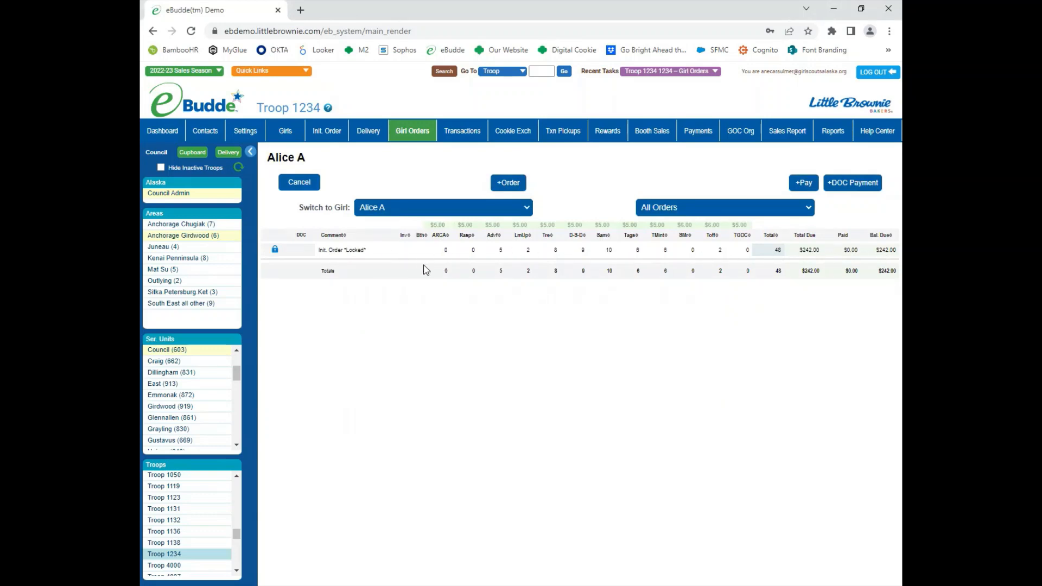
left_click(509, 184)
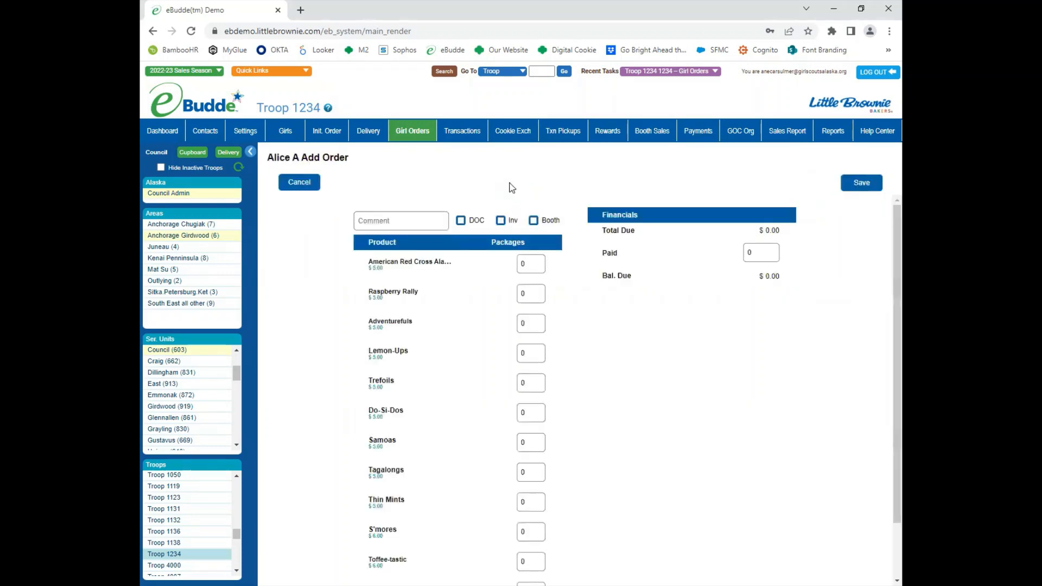
left_click(524, 500)
type("1")
scroll(560, 499, "down", 2)
scroll(560, 502, "up", 2)
left_click(401, 217)
type("Order on 3/9/23")
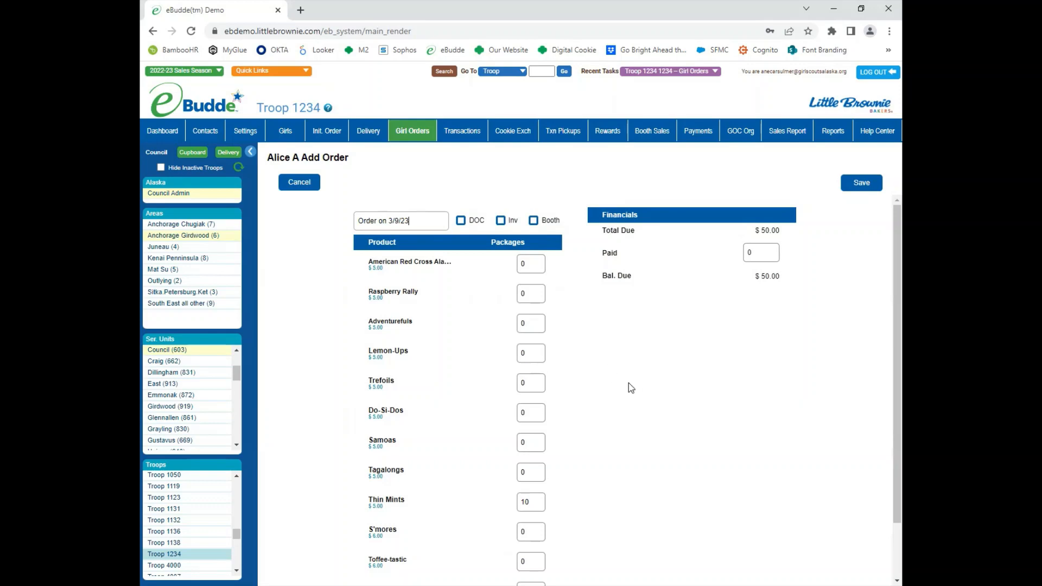
scroll(672, 400, "down", 1)
scroll(672, 399, "up", 1)
left_click(865, 187)
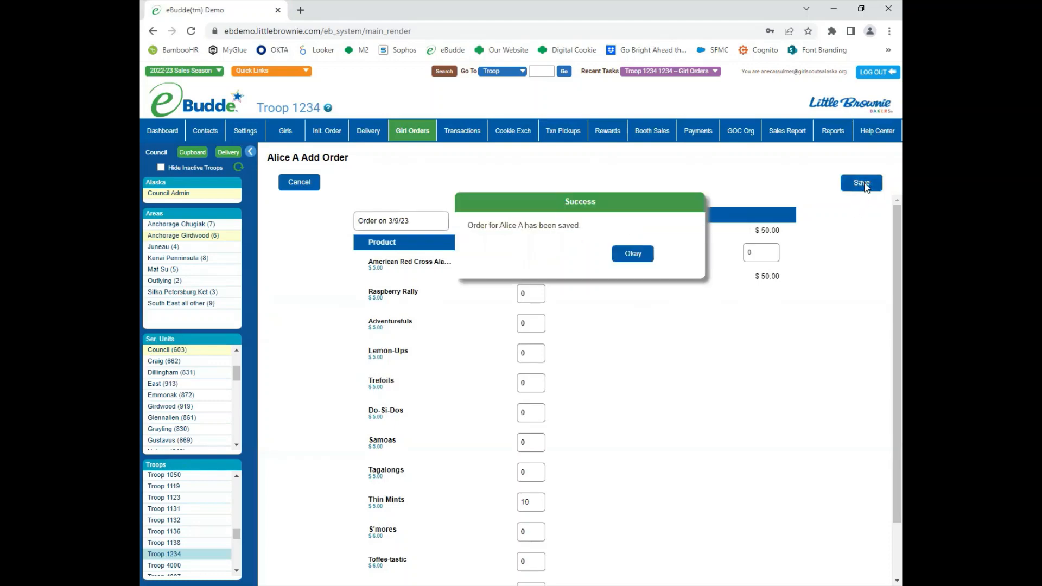
left_click(634, 259)
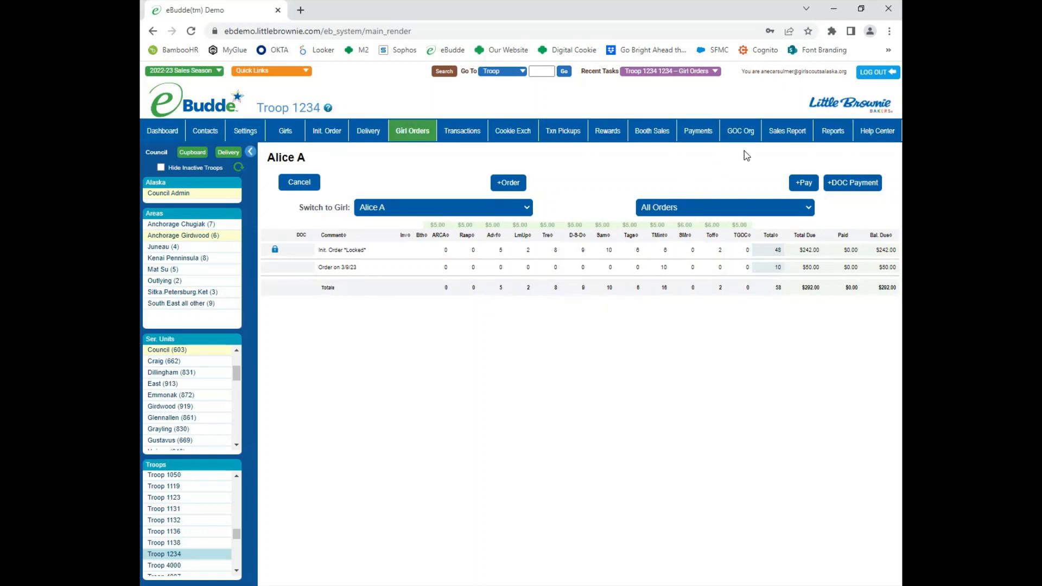
Record a $150 payment for the same girl with the comment "Money turned in 3/9" and save it
left_click(806, 185)
left_click(542, 230)
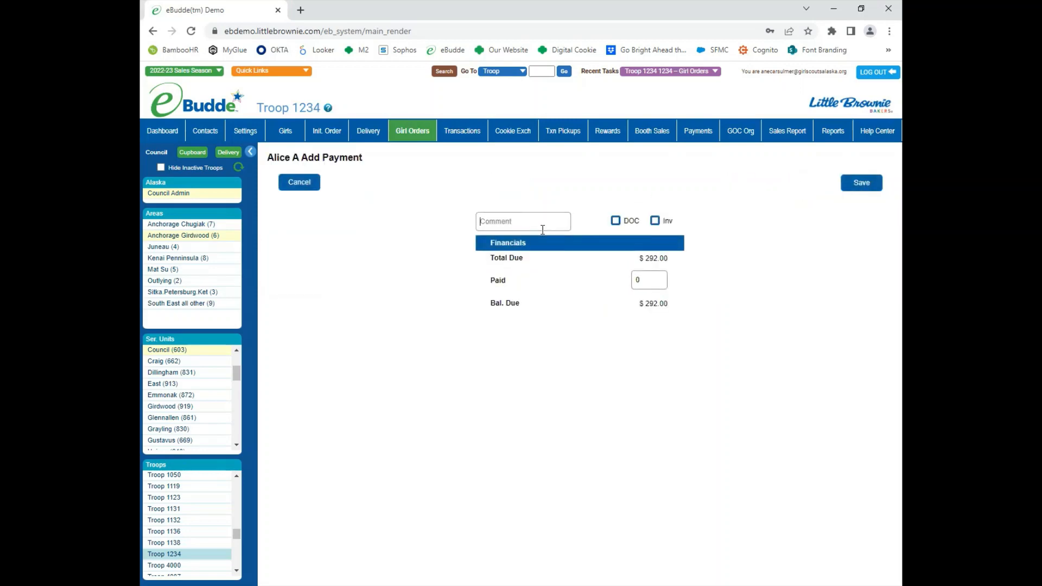
type("Money turned in 3/9")
left_click(660, 281)
key("BackSpace")
type("150")
left_click(717, 263)
left_click(867, 190)
left_click(630, 252)
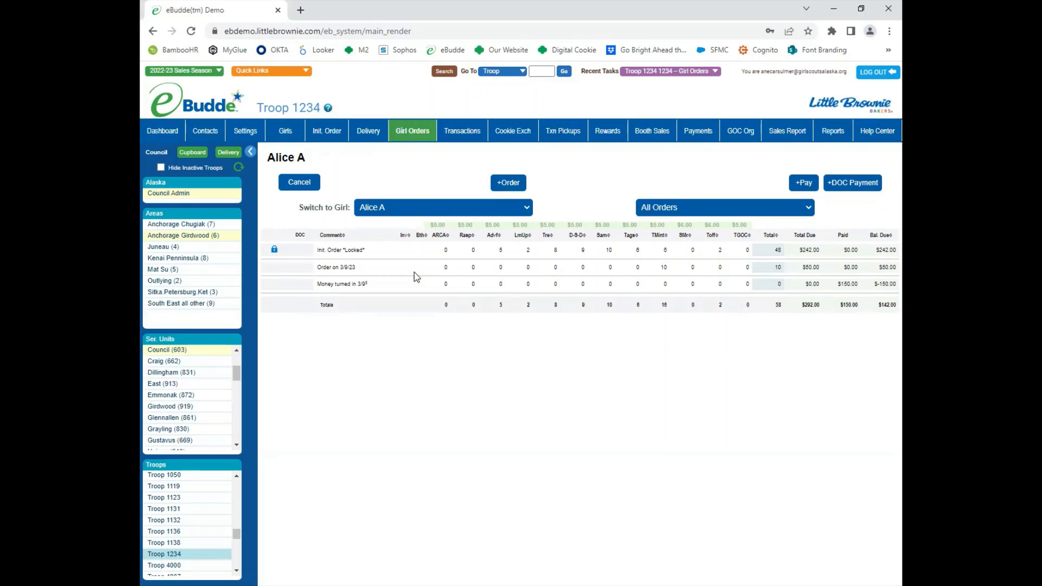
Review the fourth girl's order and payment transactions, and return to the girl orders summary
left_click(299, 183)
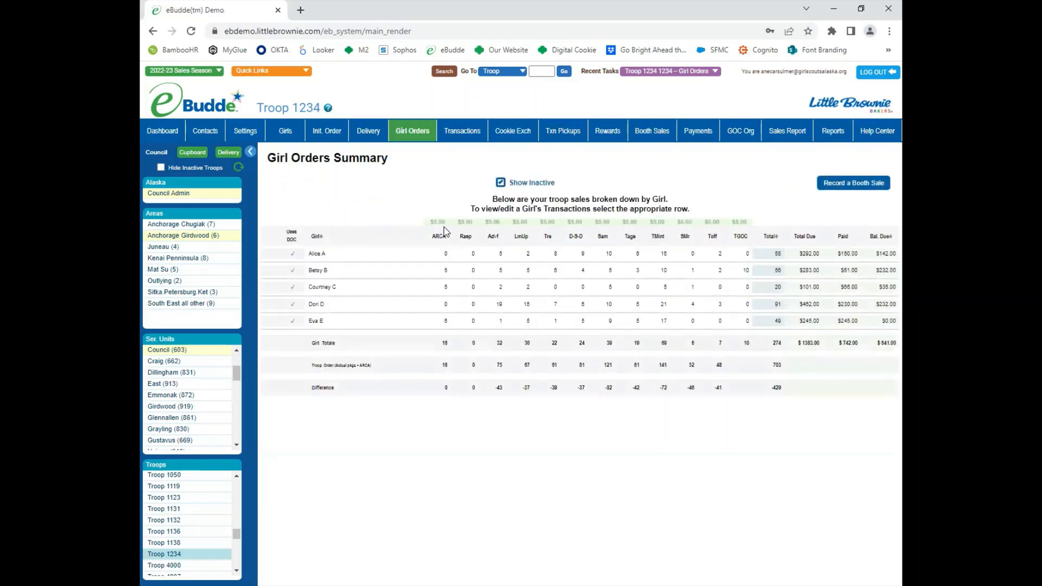
left_click(318, 308)
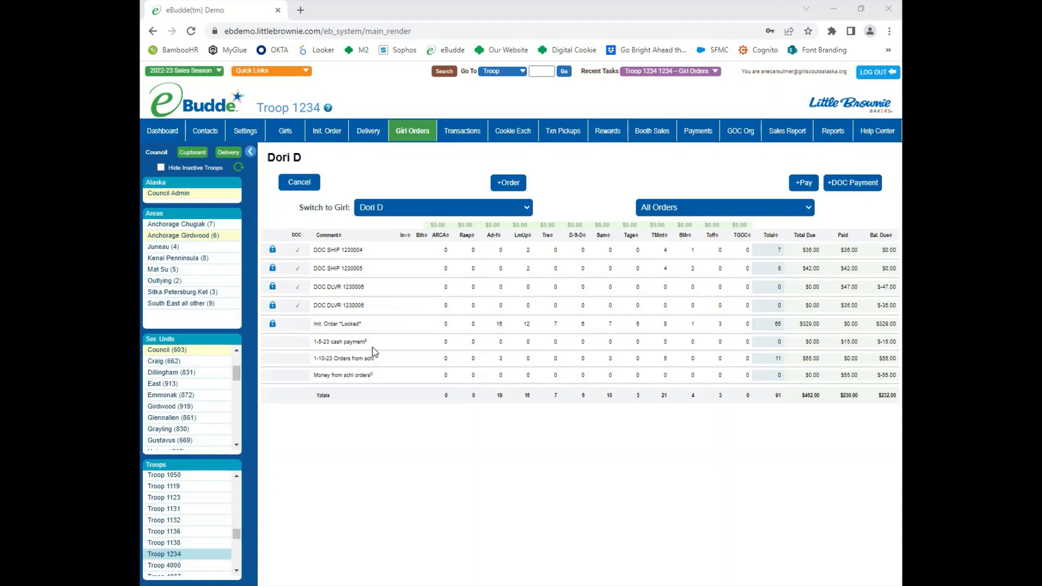
left_click(306, 183)
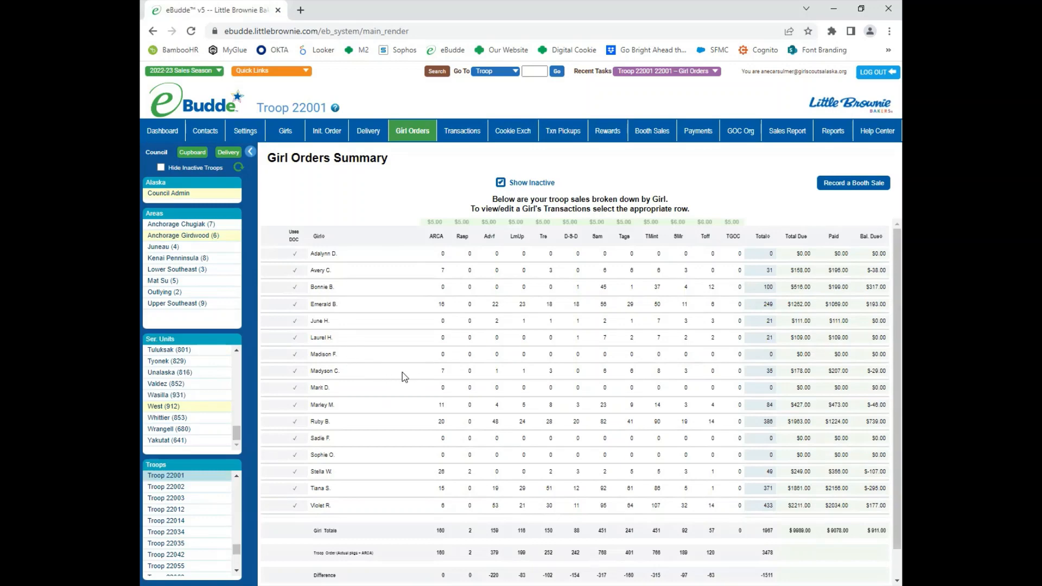
Review the transactions of the eighth girl in Troop 22001 and look over the blank order form without saving
left_click(336, 374)
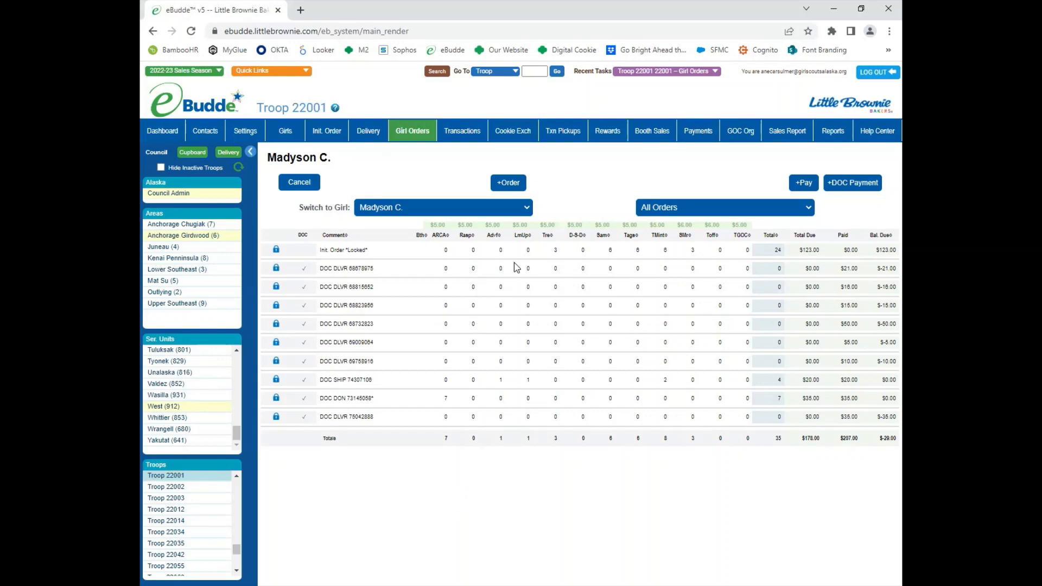
left_click(508, 183)
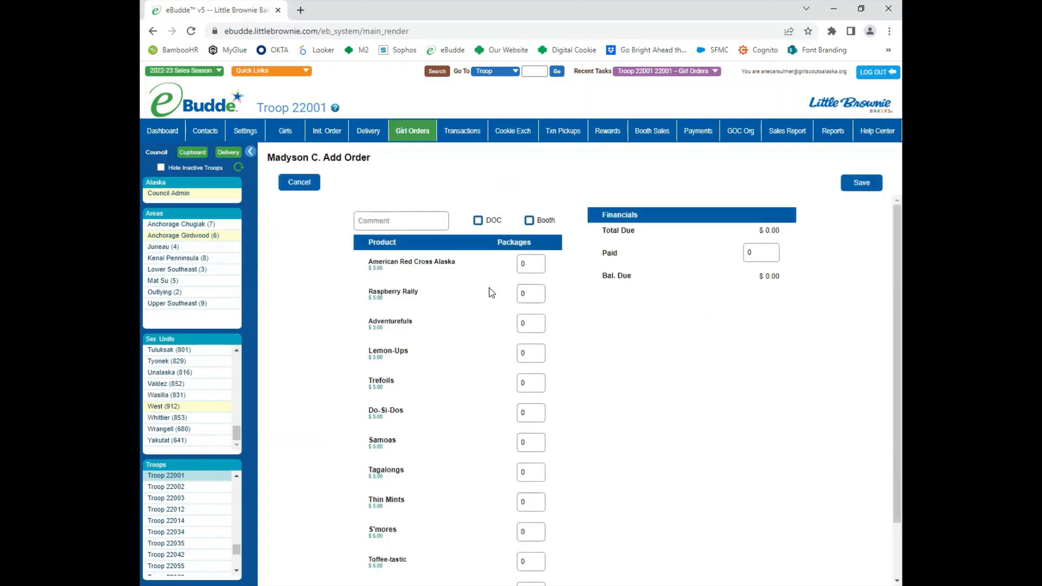
scroll(502, 348, "down", 2)
scroll(775, 330, "up", 2)
left_click(301, 188)
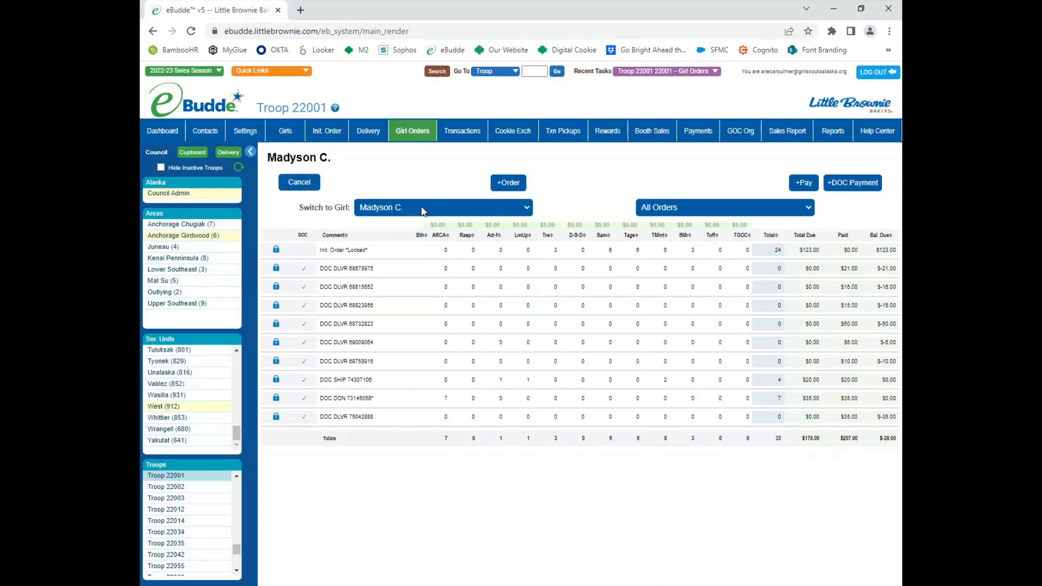
Return to Troop 22001's girl orders summary and review the tenth girl's transactions
left_click(300, 182)
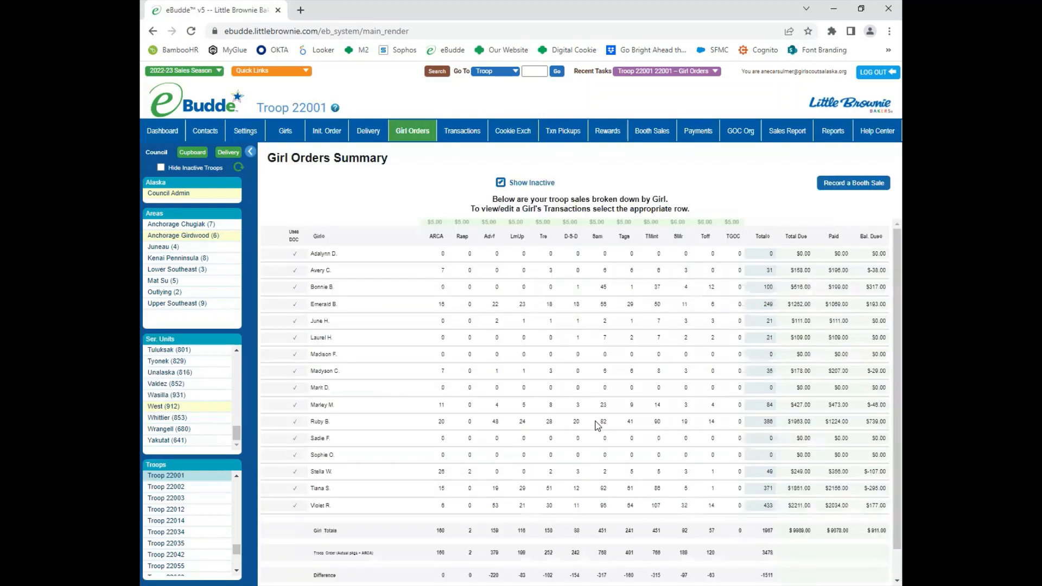
left_click(320, 405)
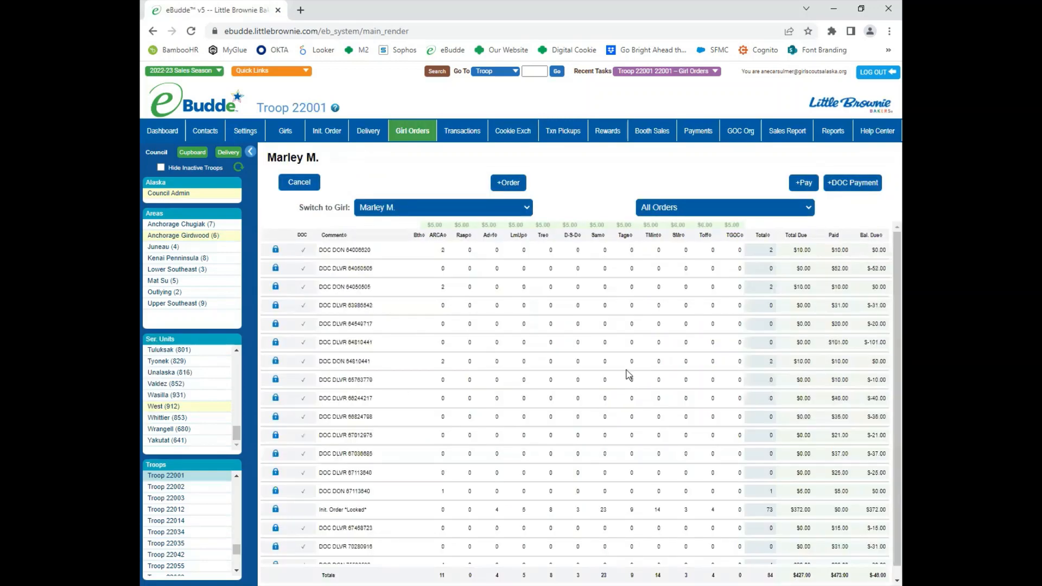
scroll(390, 277, "down", 1)
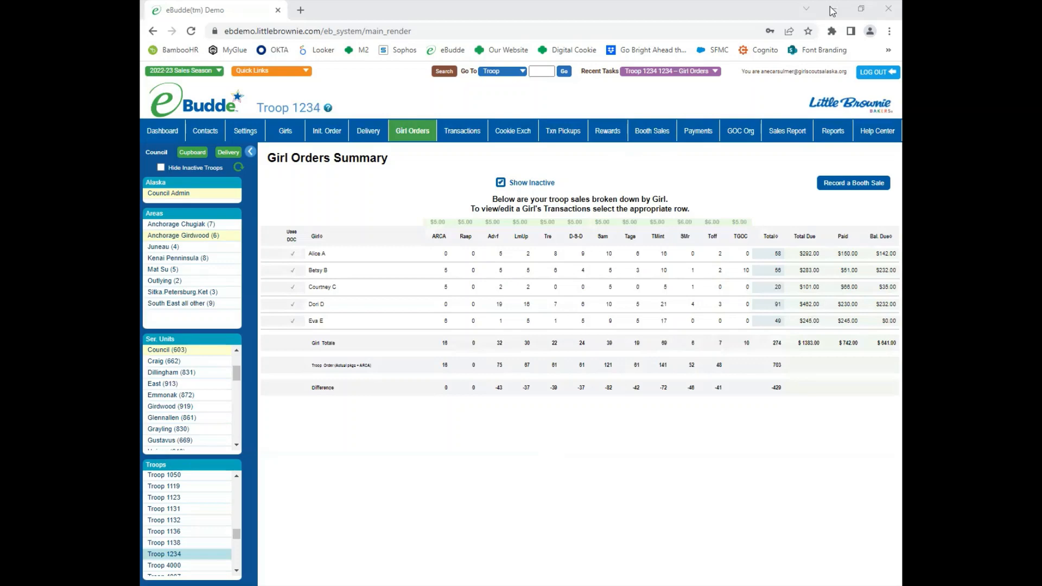
Open the sale recorder for Troop 1234's Big Box Store booth on 12/17/22 at 10:00am
left_click(653, 134)
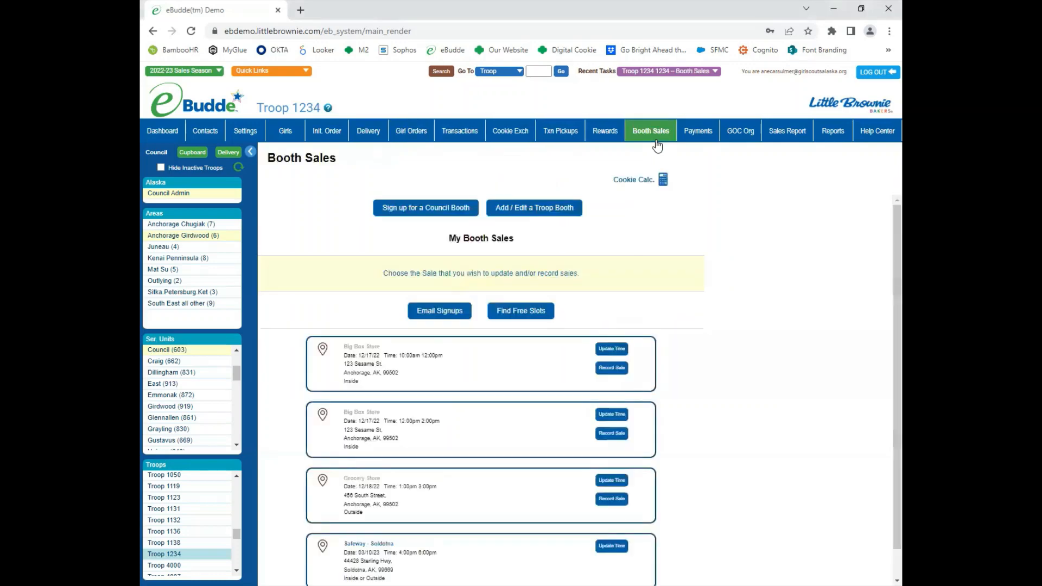
scroll(699, 486, "down", 1)
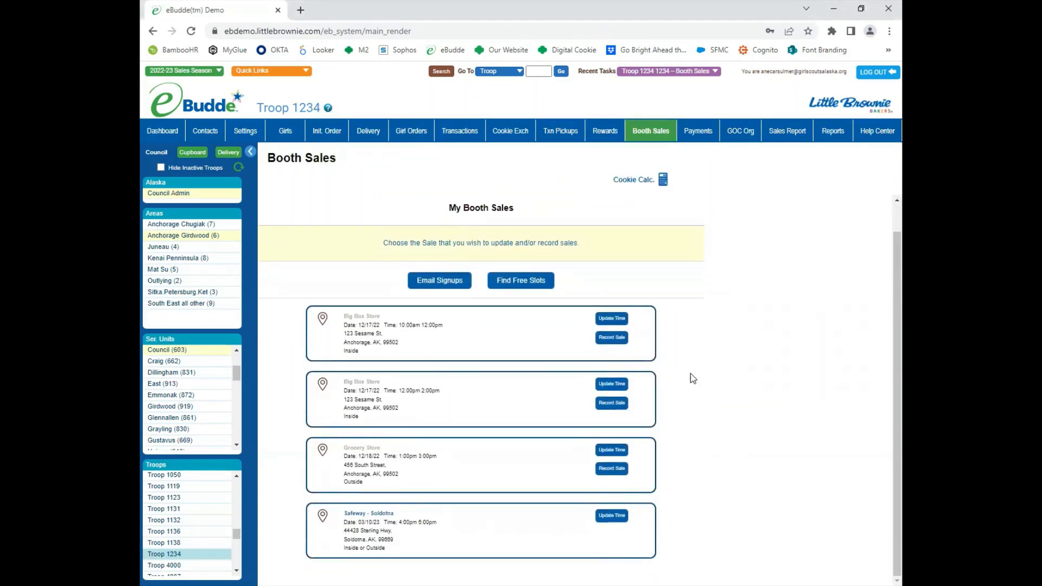
left_click(610, 339)
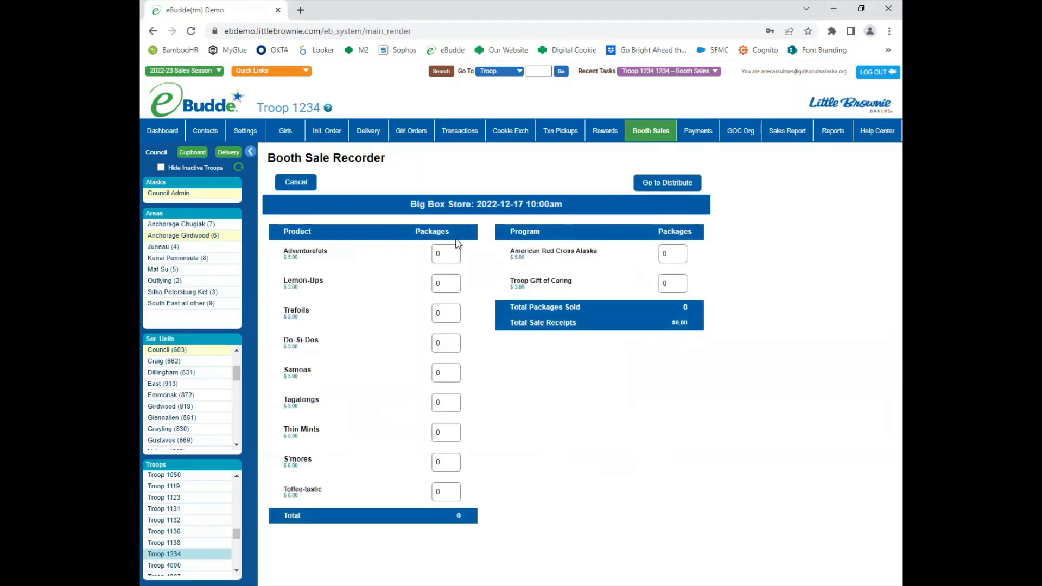
Record 10 packages each of Lemon-Ups, Trefoils, Samoas and Thin Mints for the booth sale, and save the counts for distribution
left_click(455, 287)
type("10")
key("Tab")
type("10")
key("Tab")
key("Tab")
type("10")
key("Tab")
key("Tab")
type("10")
left_click(659, 418)
left_click(672, 182)
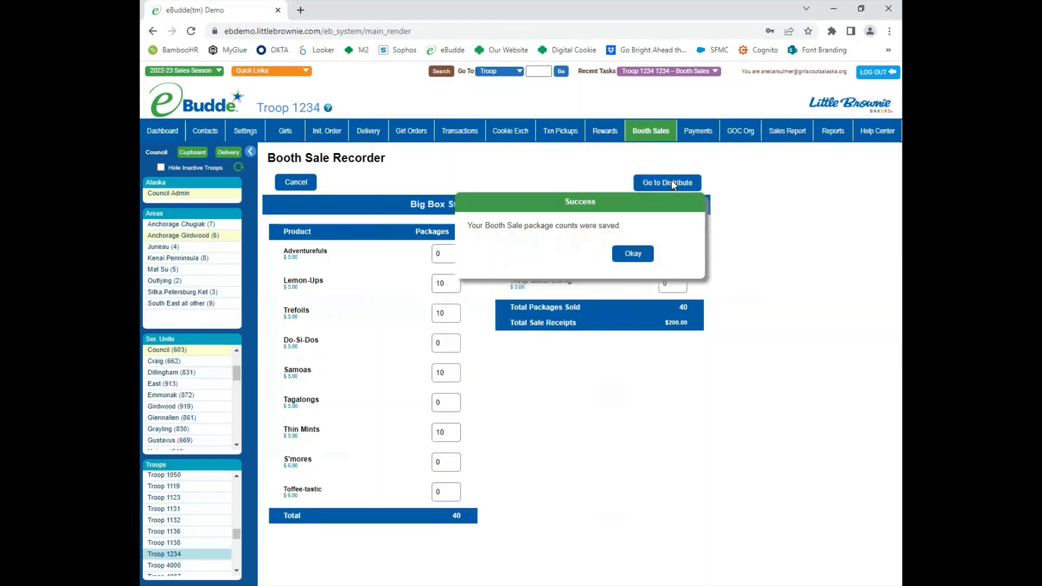
left_click(634, 255)
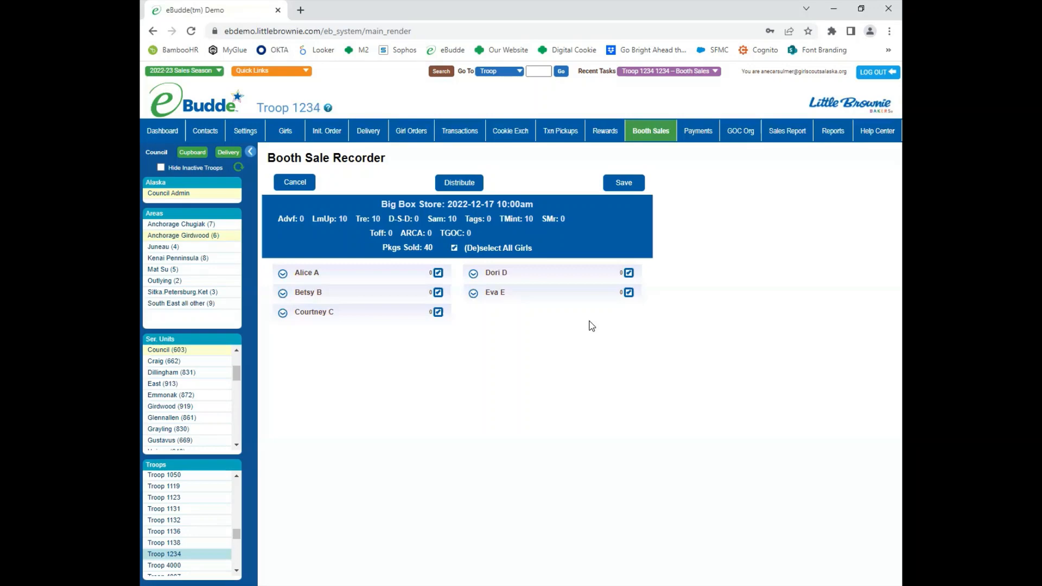
Deselect all girls, distribute the booth sale packages to only the first and third girls listed, and save the distribution
left_click(455, 248)
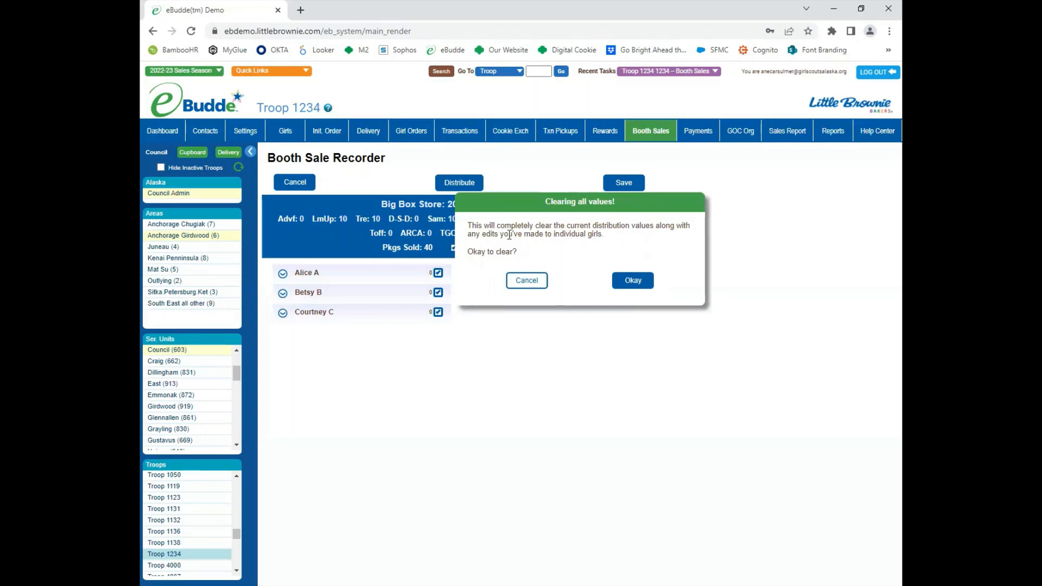
left_click(633, 281)
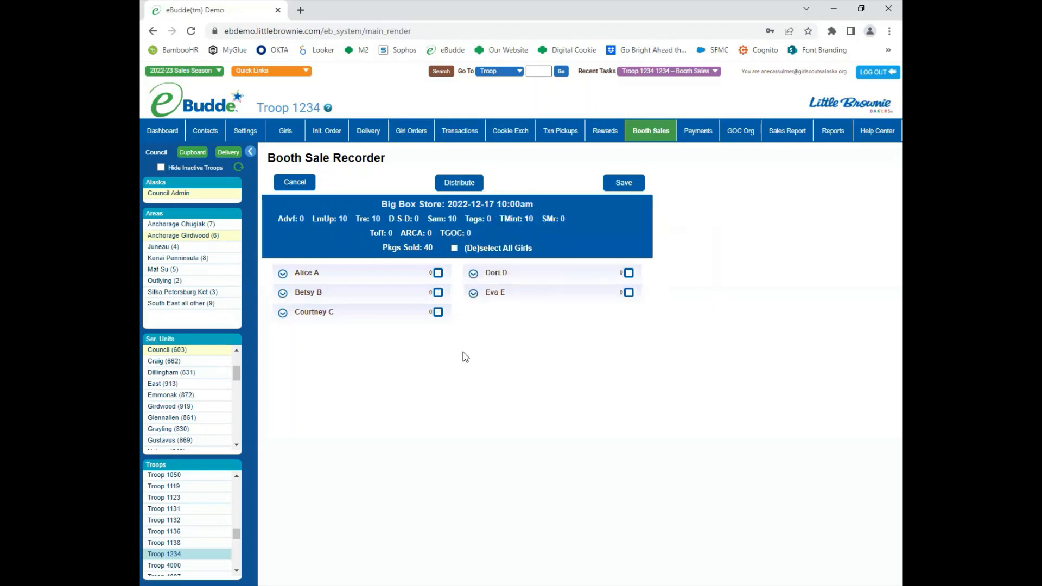
left_click(438, 273)
left_click(438, 312)
left_click(465, 184)
left_click(629, 188)
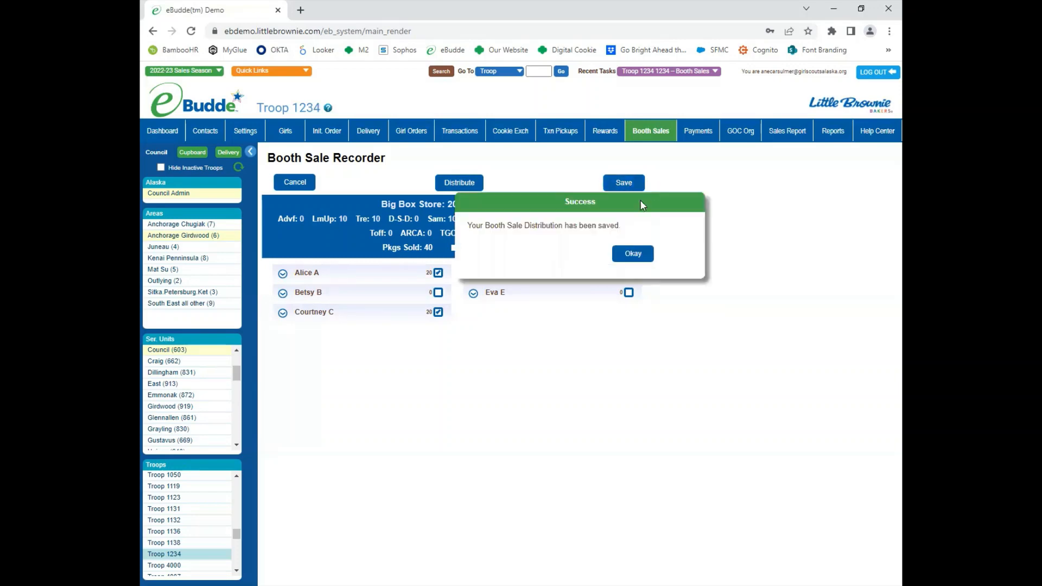
left_click(649, 263)
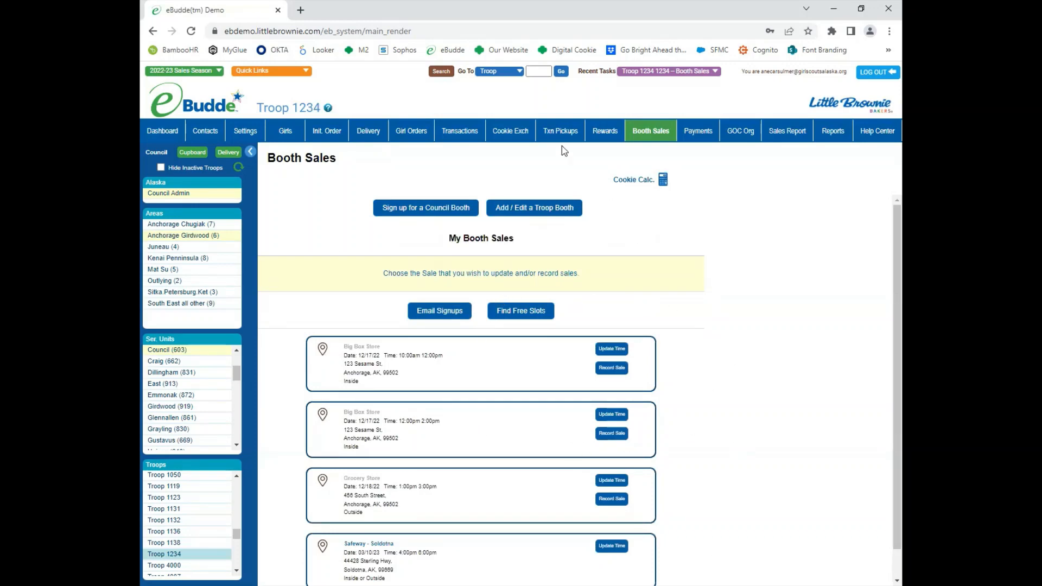
Open the third girl's transactions from the girl orders summary to review her booth sale credit
left_click(412, 131)
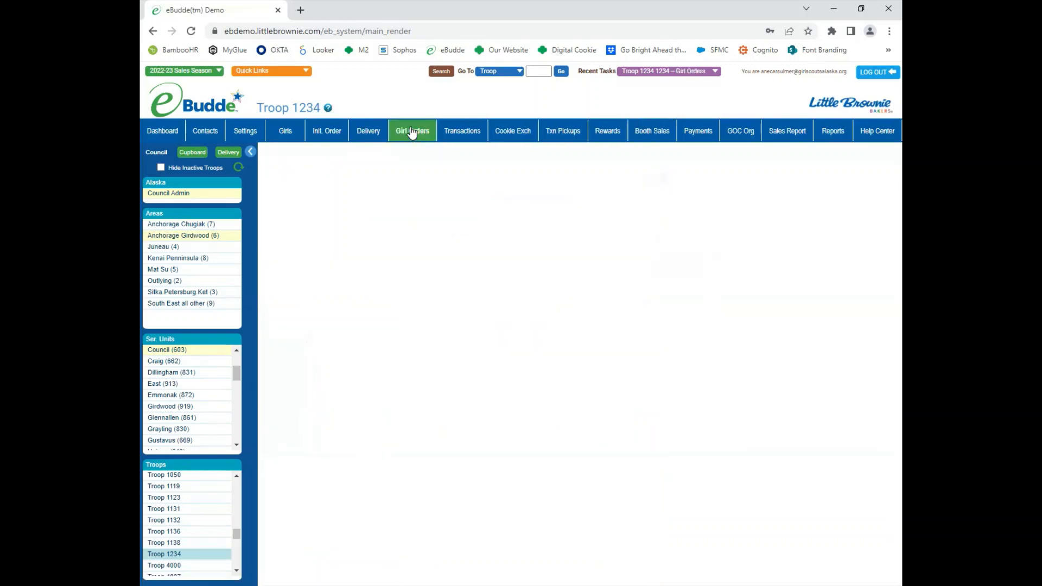
left_click(383, 288)
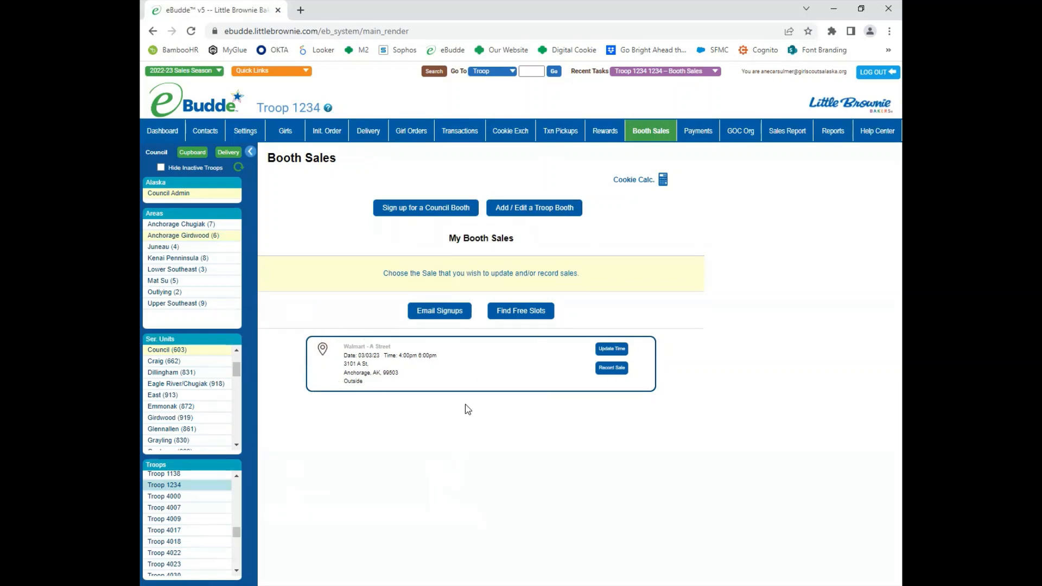
Record 10 packages each of Do-Si-Dos, Samoas and Tagalongs for the Walmart - A Street booth sale
left_click(615, 378)
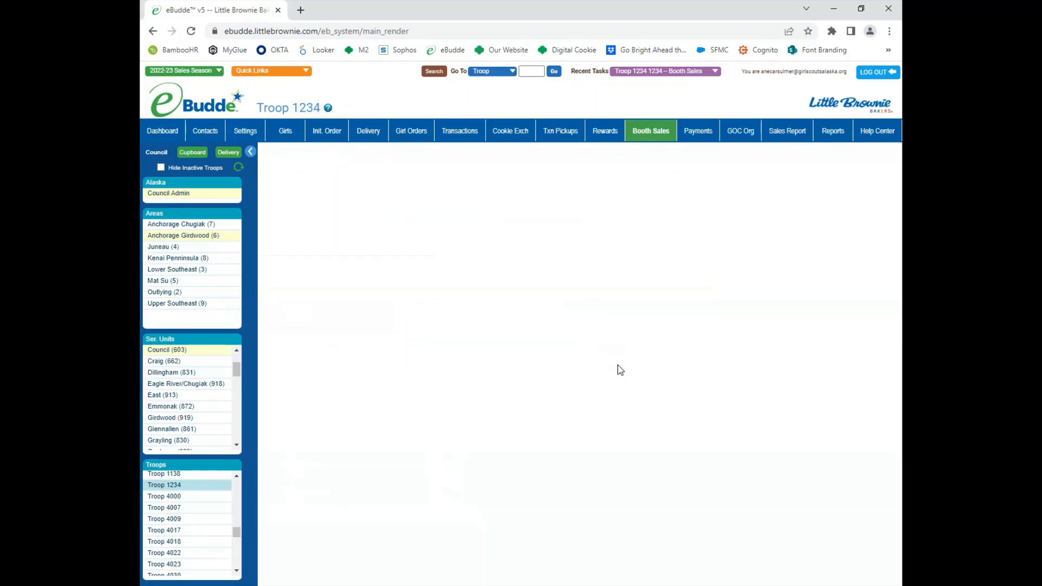
left_click(453, 342)
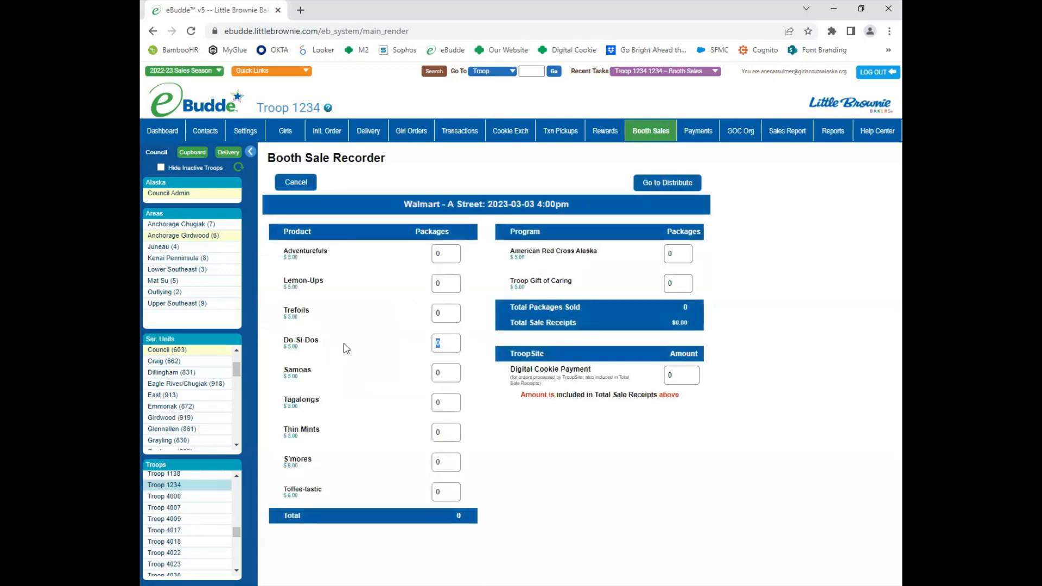
type("10")
key("Tab")
type("10")
key("Tab")
type("10")
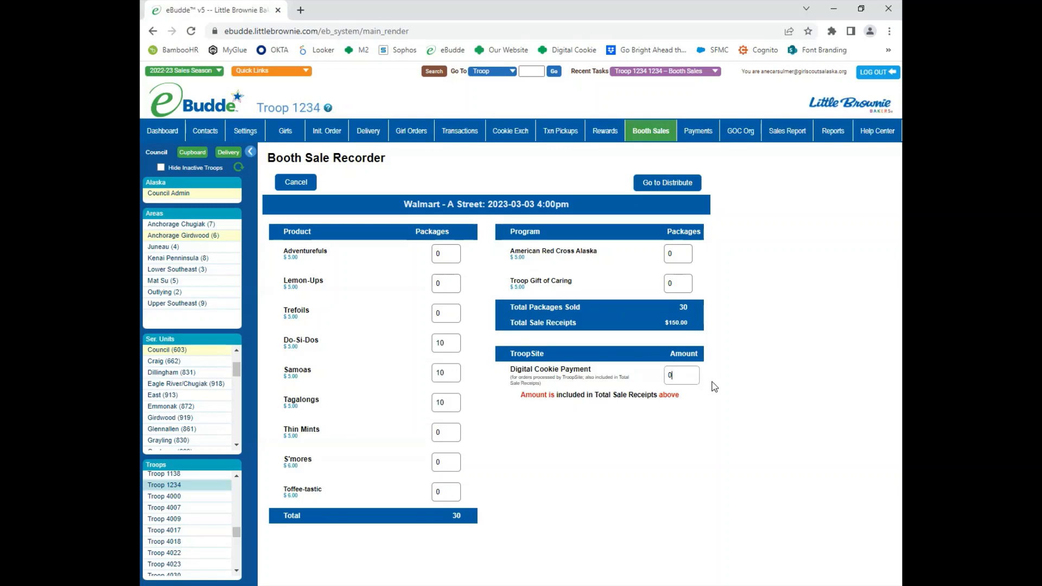
Set the Walmart booth sale's Digital Cookie Payment to 60, save the counts and proceed to distribution
key("ctrl+a")
type("60")
left_click(678, 185)
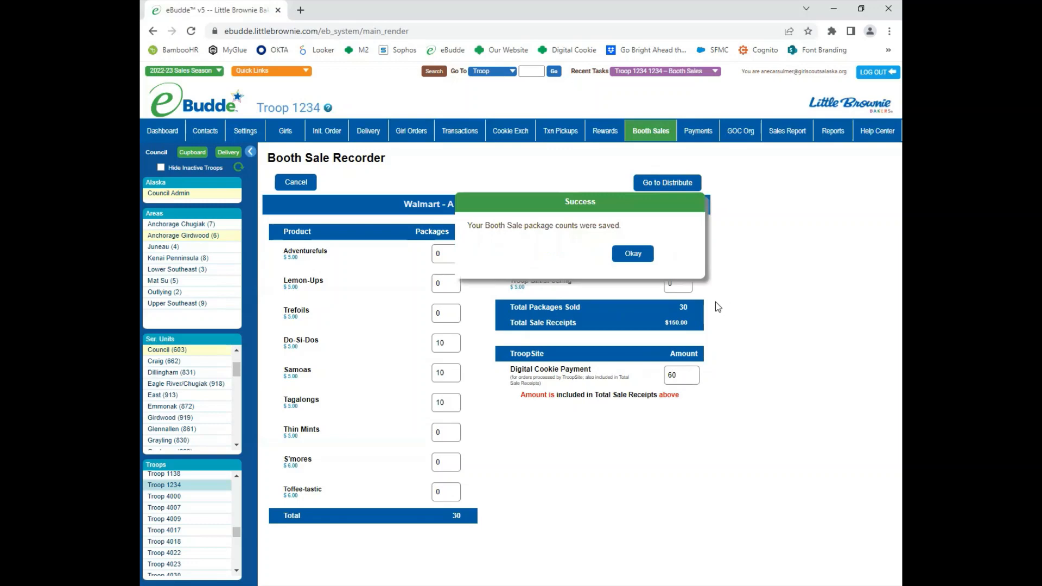
left_click(633, 253)
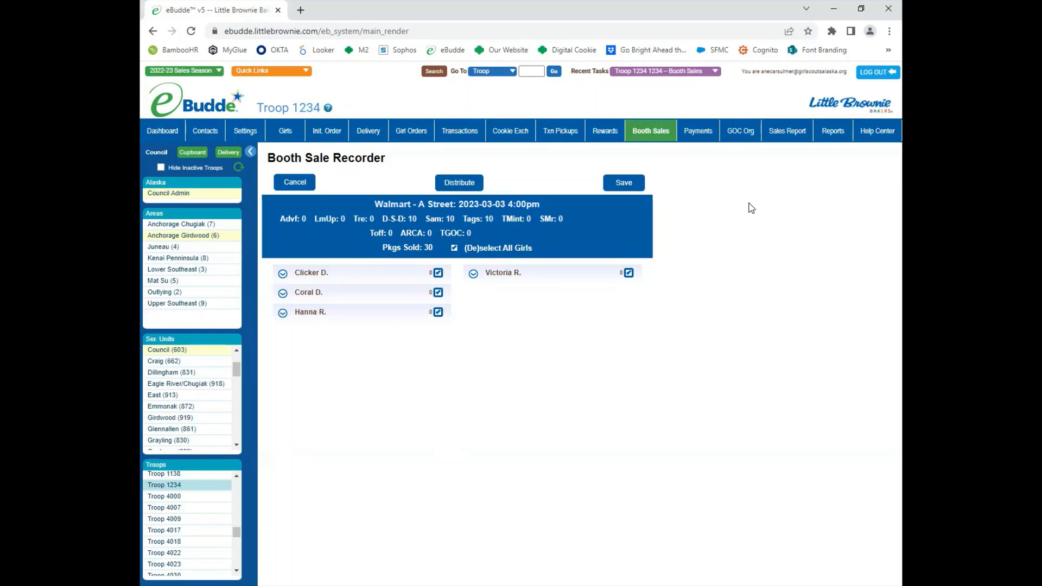
Return from distribution to the Walmart booth's package counts and examine the Digital Cookie Payment entry
left_click(307, 185)
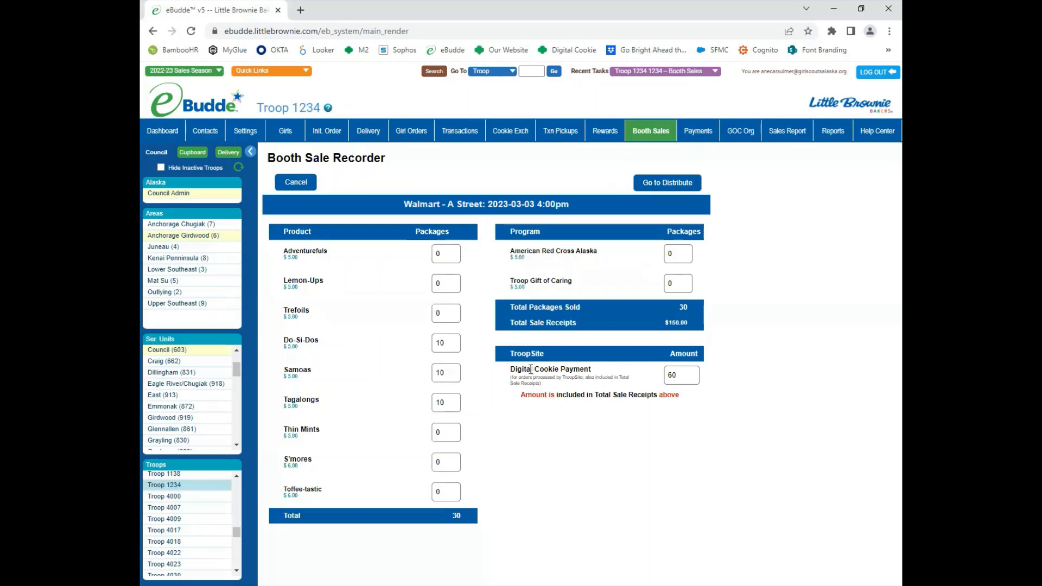
left_click_drag(530, 369, 598, 376)
left_click(605, 370)
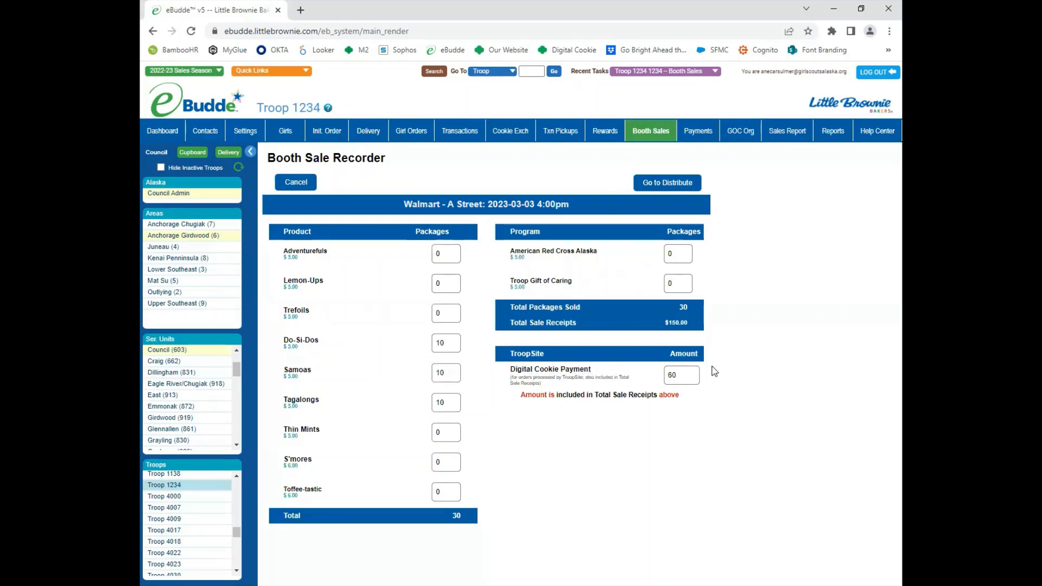